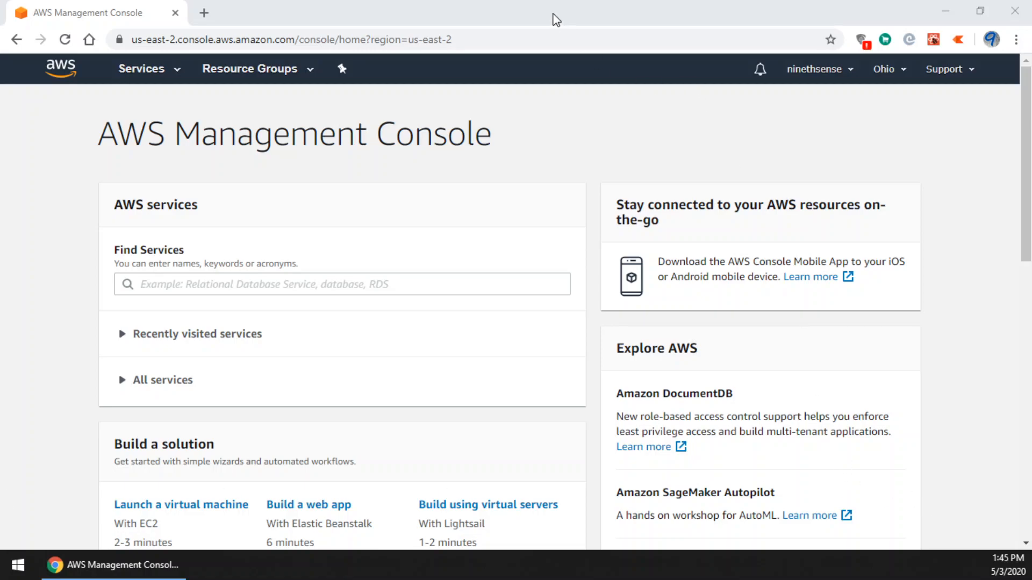
# Step: Open the Lambda service and start creating a new function
pyautogui.click(556, 20)
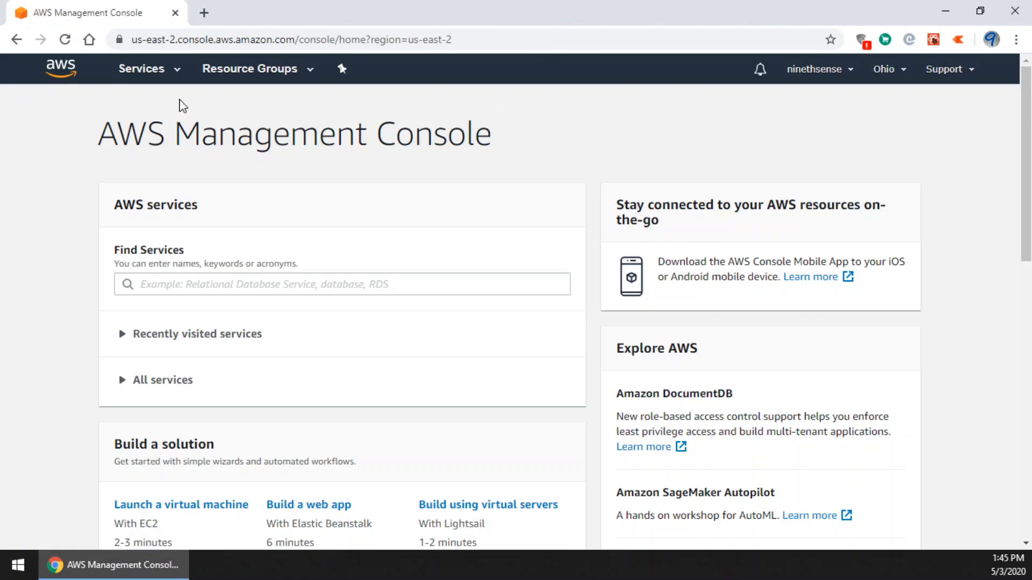
pyautogui.click(172, 72)
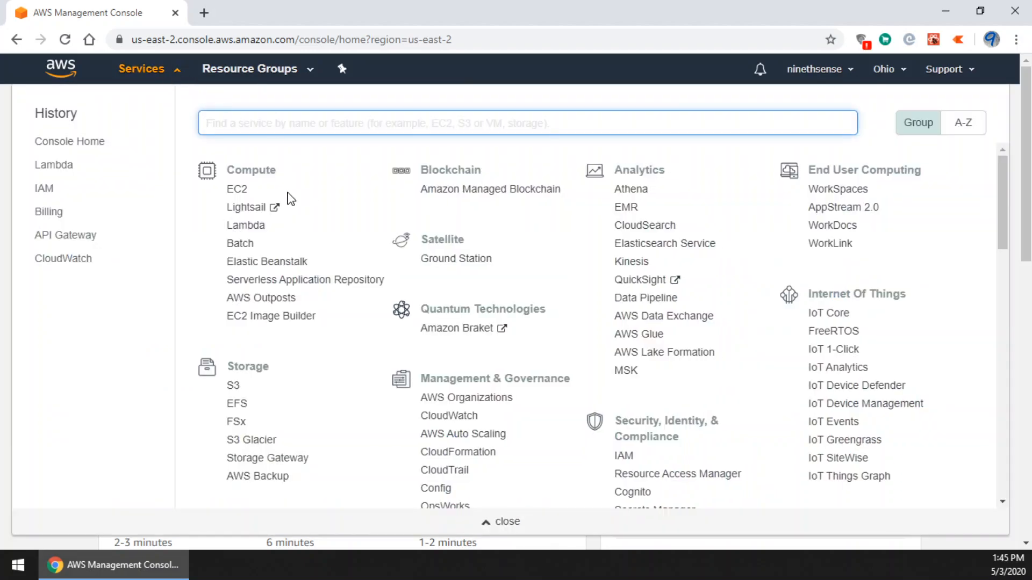
pyautogui.click(253, 234)
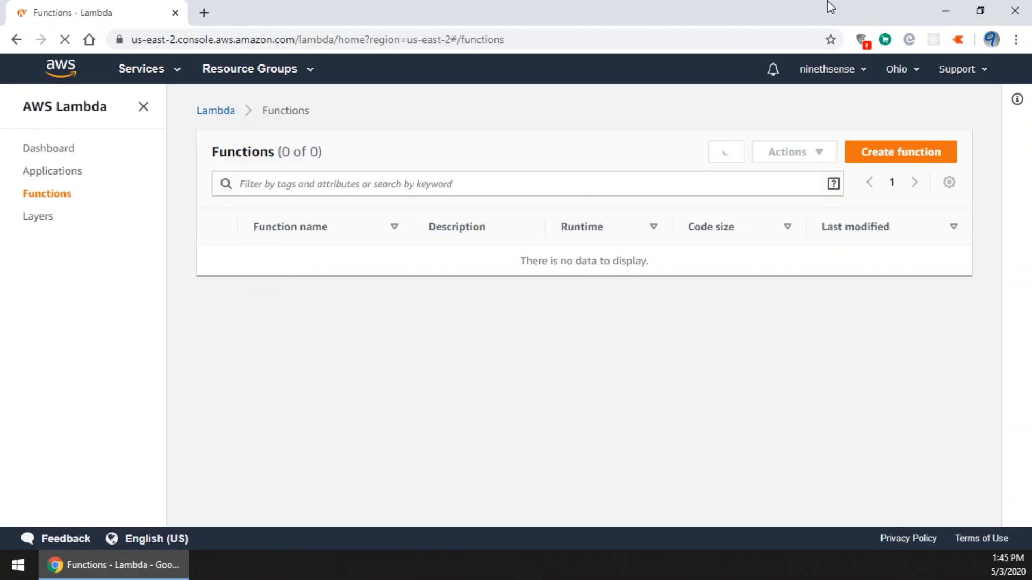
pyautogui.click(943, 161)
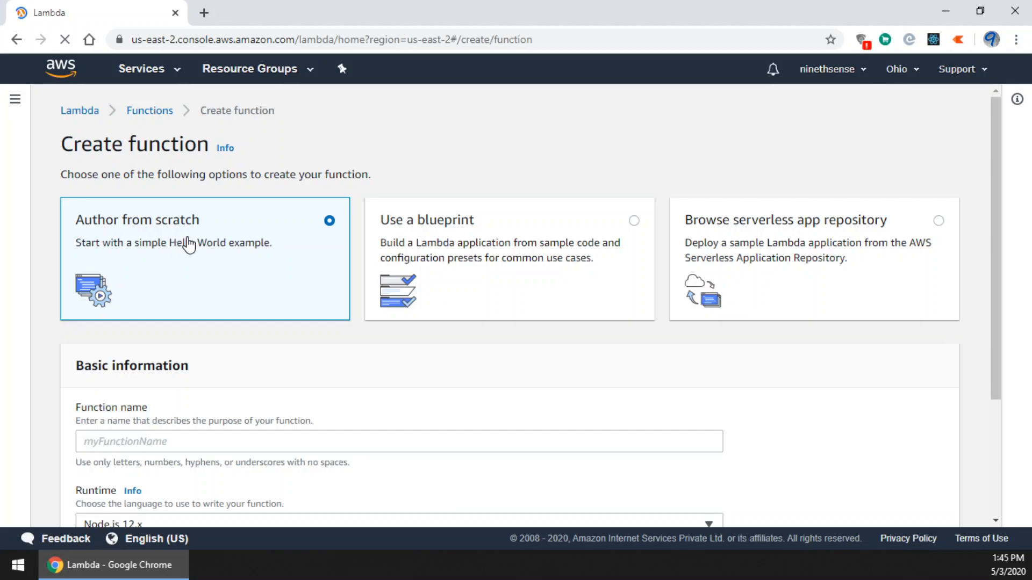
# Step: Create the function from scratch with the name MyTestFunction001 and the Node.js 12.x runtime
pyautogui.scroll(-3, 680, 291)
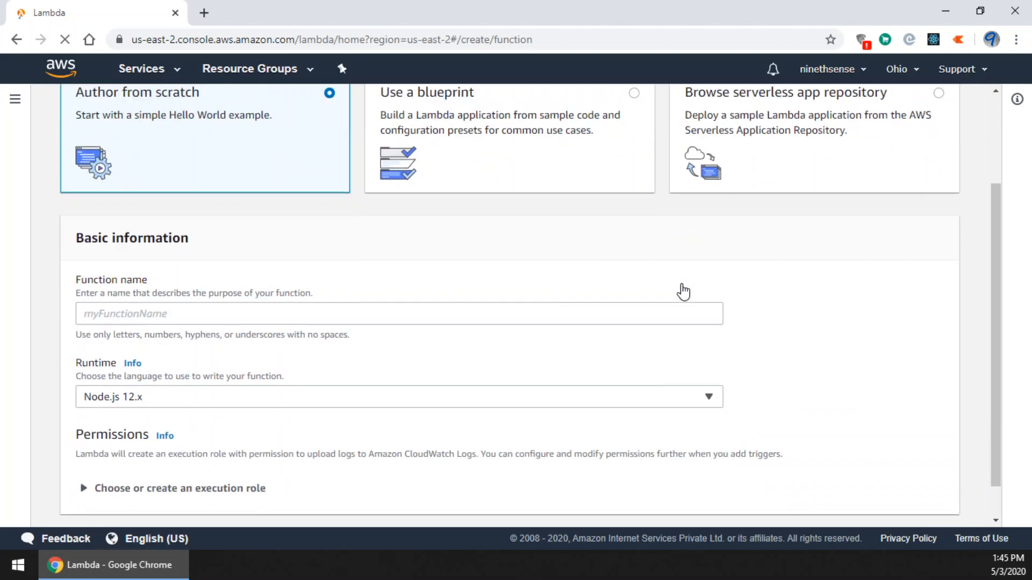
pyautogui.click(114, 296)
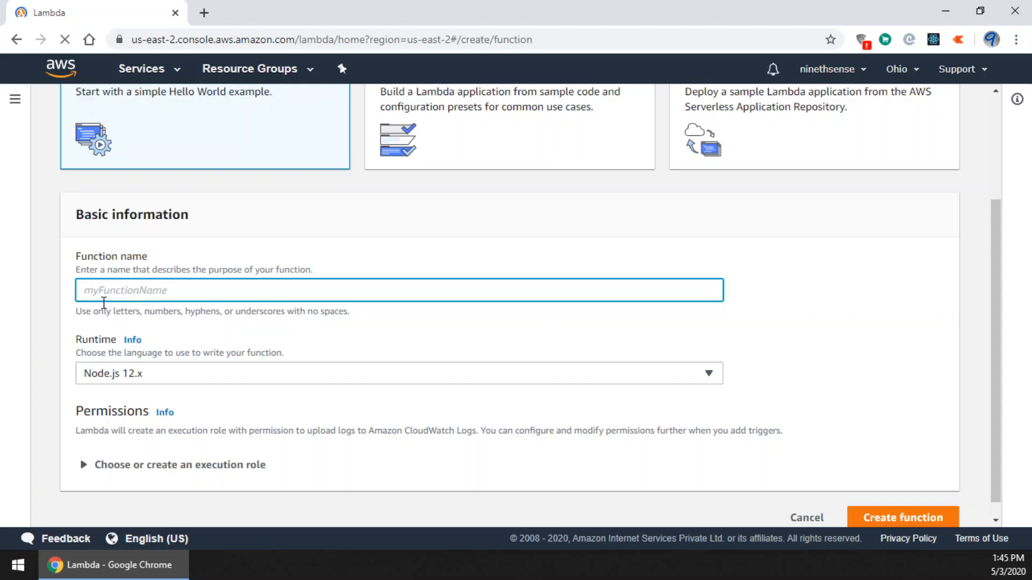
pyautogui.write('MyTestFunction001')
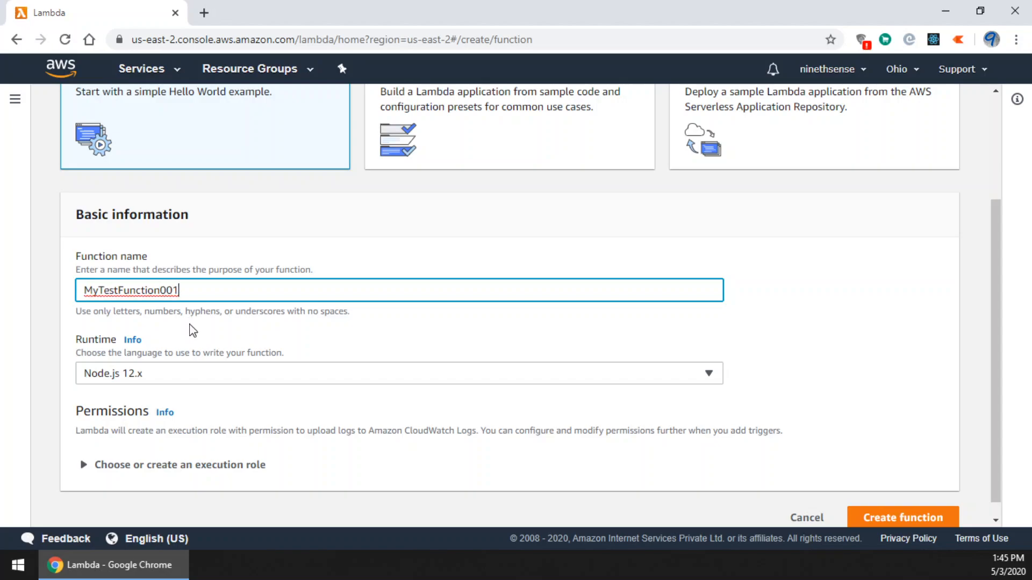
pyautogui.scroll(-1, 191, 323)
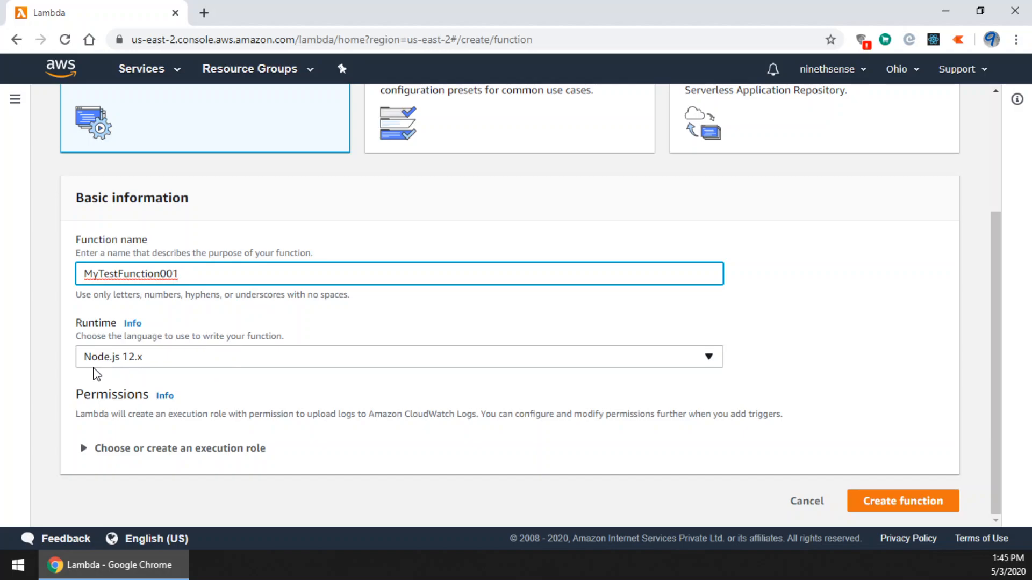
pyautogui.click(709, 357)
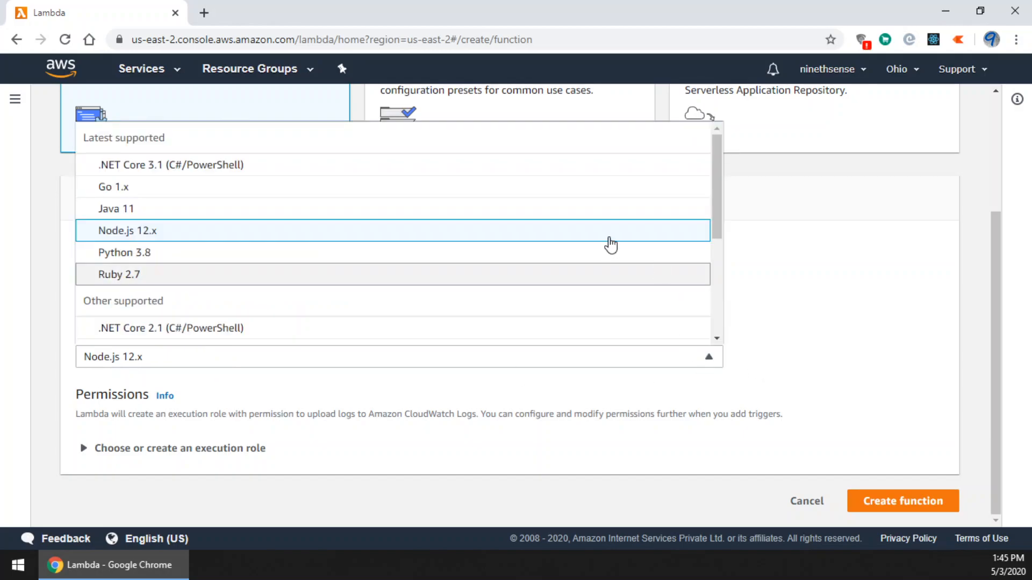
pyautogui.click(894, 272)
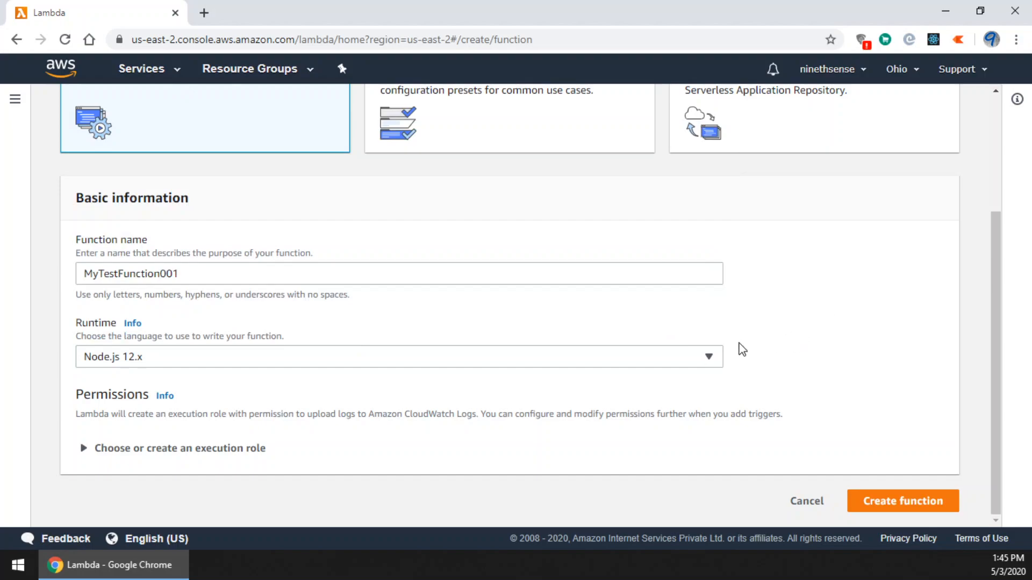
pyautogui.click(913, 508)
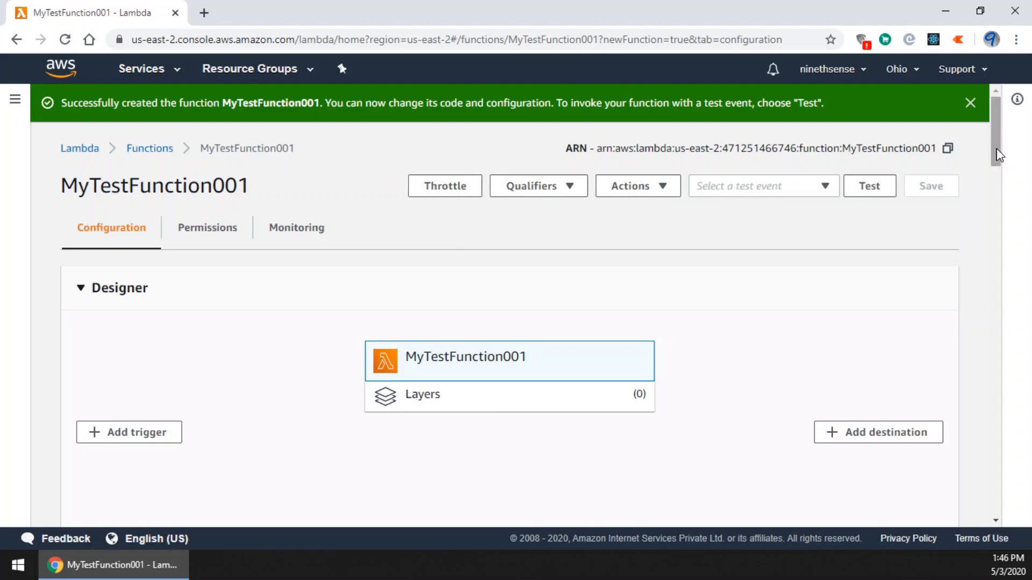
# Step: In index.js, replace the word Lambda in the response body's greeting with a first name and extra exclamation marks, and save the function
pyautogui.moveTo(997, 155); pyautogui.dragTo(993, 224)
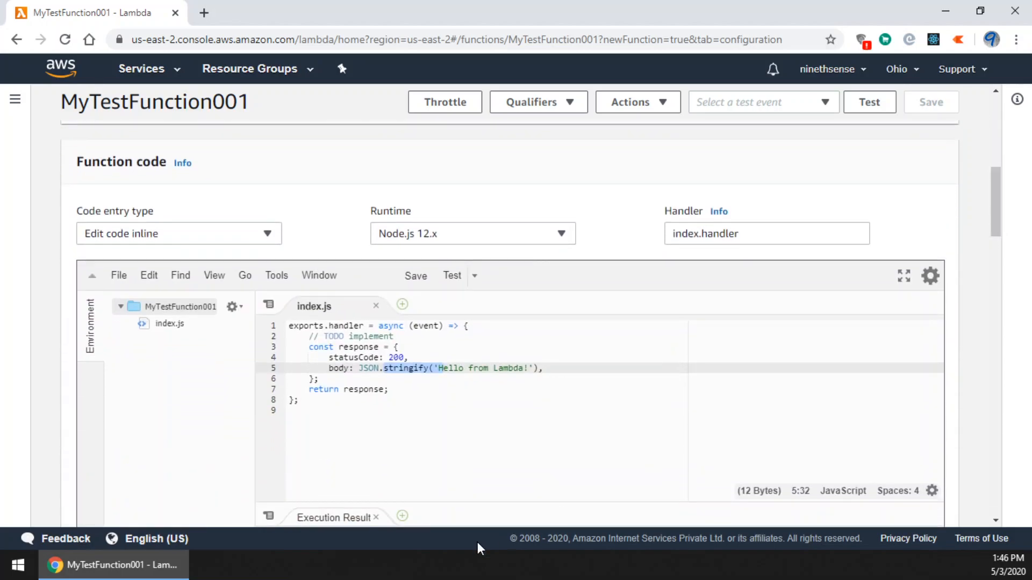
pyautogui.click(490, 396)
pyautogui.moveTo(316, 410); pyautogui.dragTo(288, 325)
pyautogui.click(576, 425)
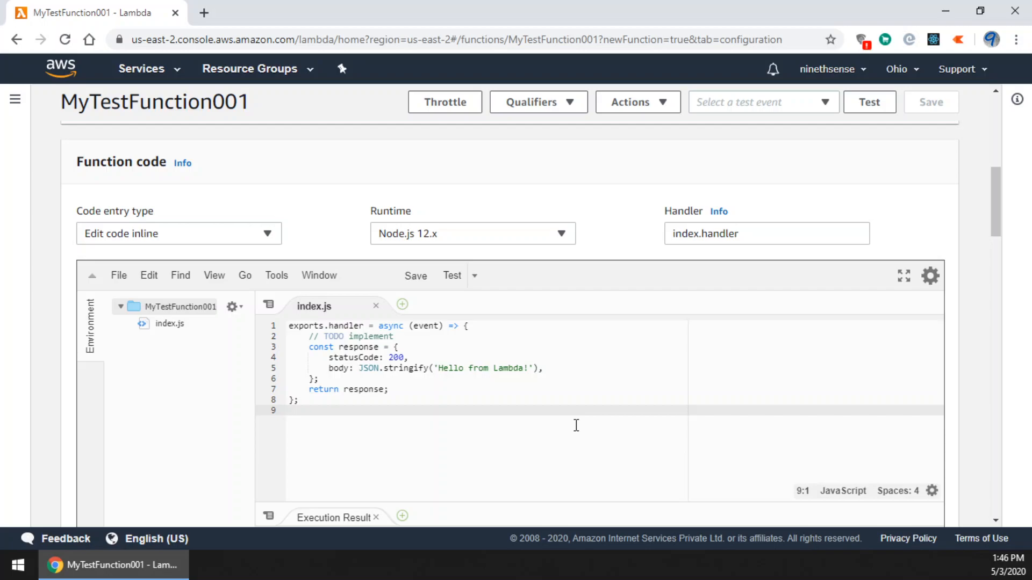
pyautogui.click(525, 369)
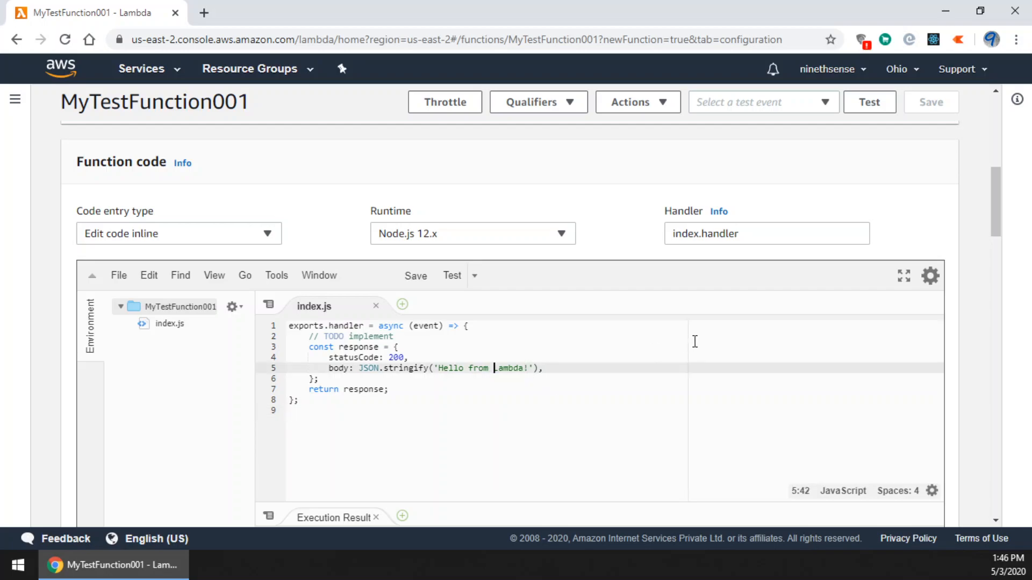
pyautogui.hotkey('ctrl', 'shift', 'Right')
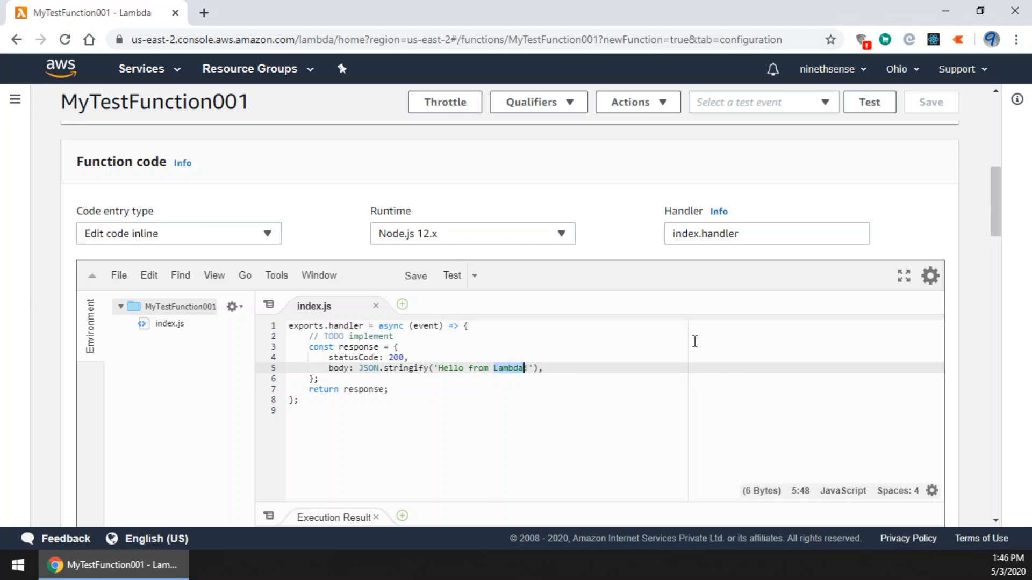
pyautogui.write('Praveen')
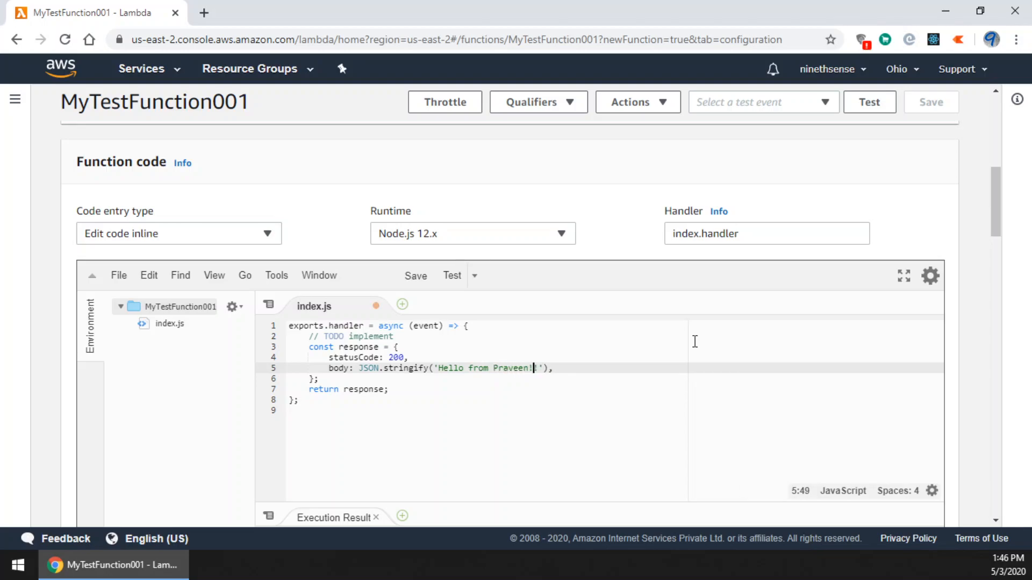
pyautogui.write('!')
pyautogui.hotkey('ctrl', 's')
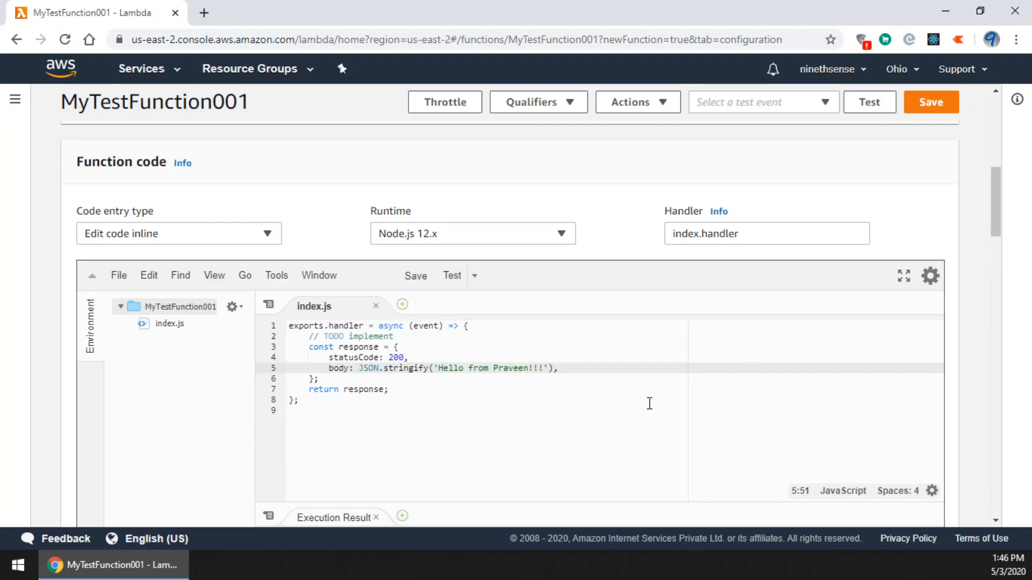
pyautogui.scroll(-1, 649, 404)
pyautogui.click(415, 201)
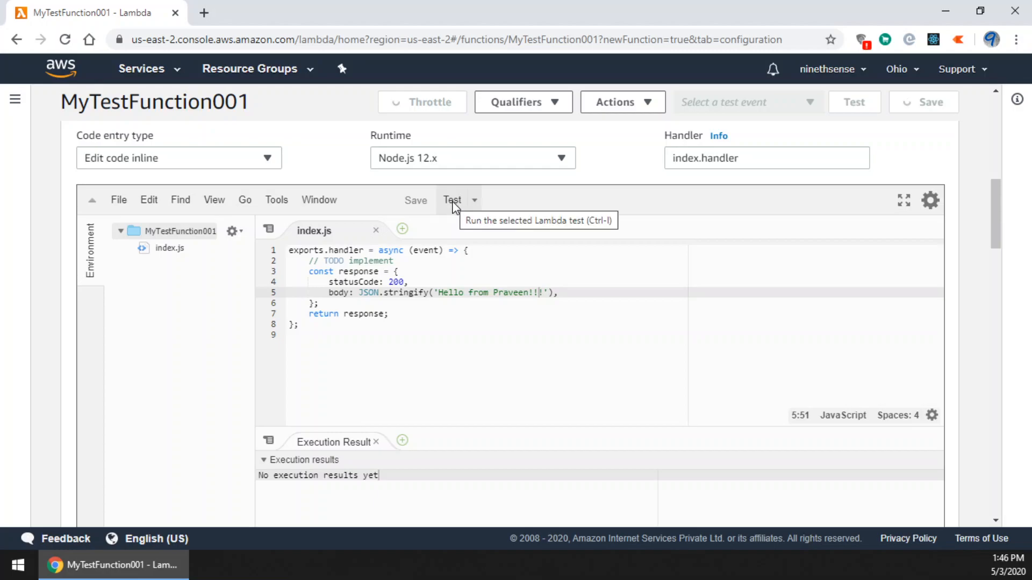
# Step: Create a new test event named MyEvent001 from the hello-world template, with its default JSON payload
pyautogui.click(453, 203)
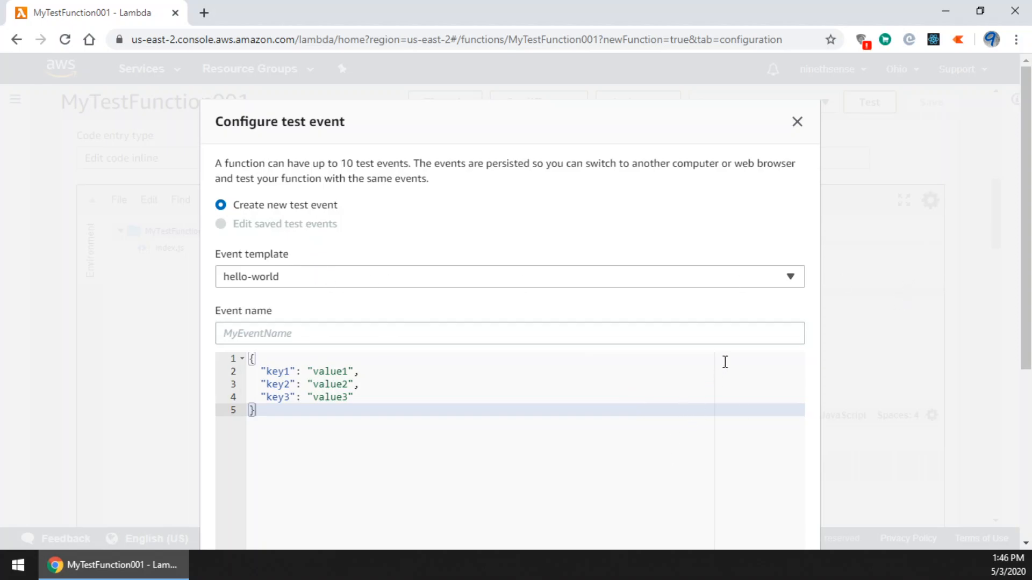
pyautogui.scroll(-5, 799, 413)
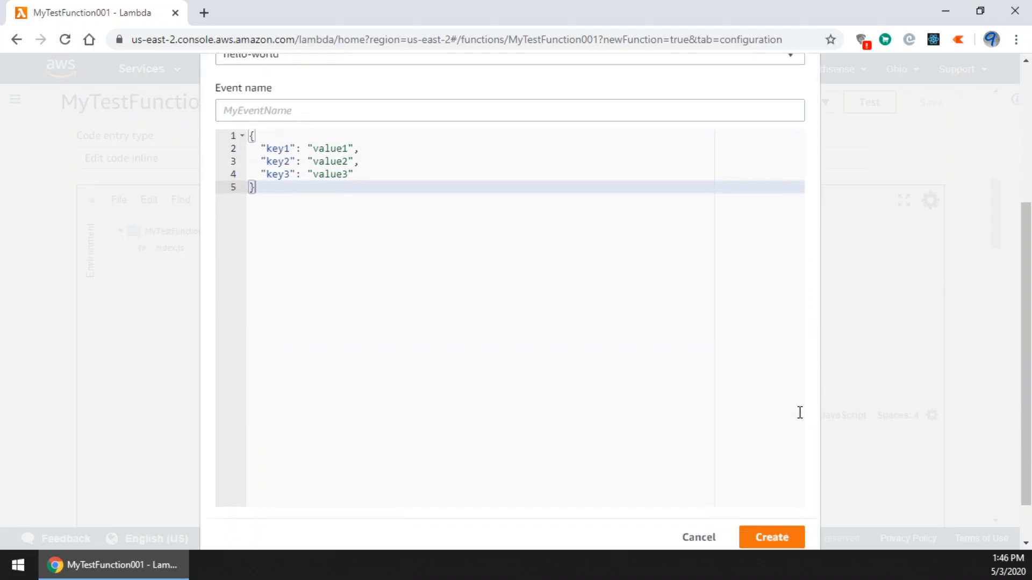
pyautogui.scroll(5, 625, 343)
pyautogui.scroll(-5, 482, 225)
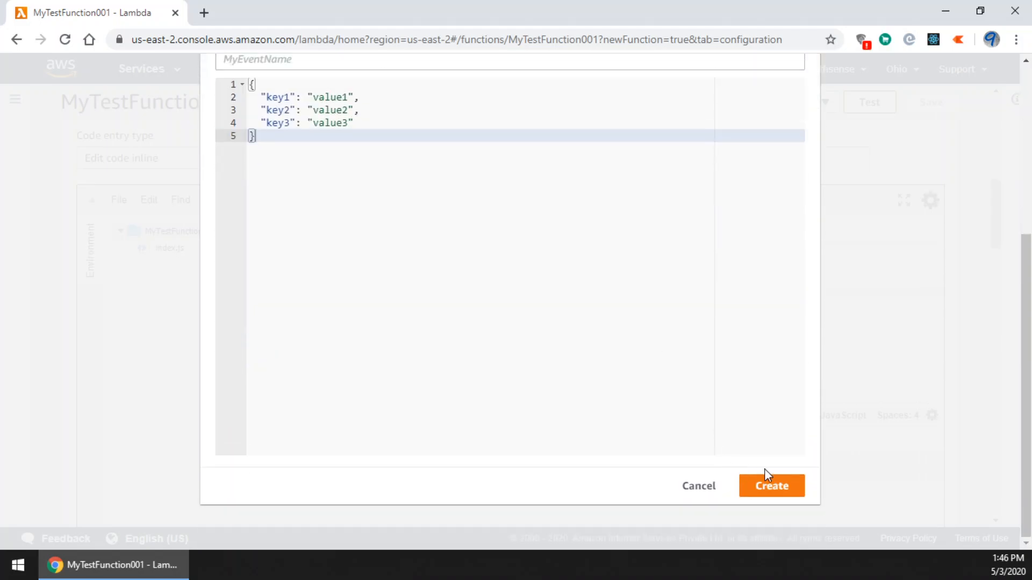
pyautogui.click(780, 491)
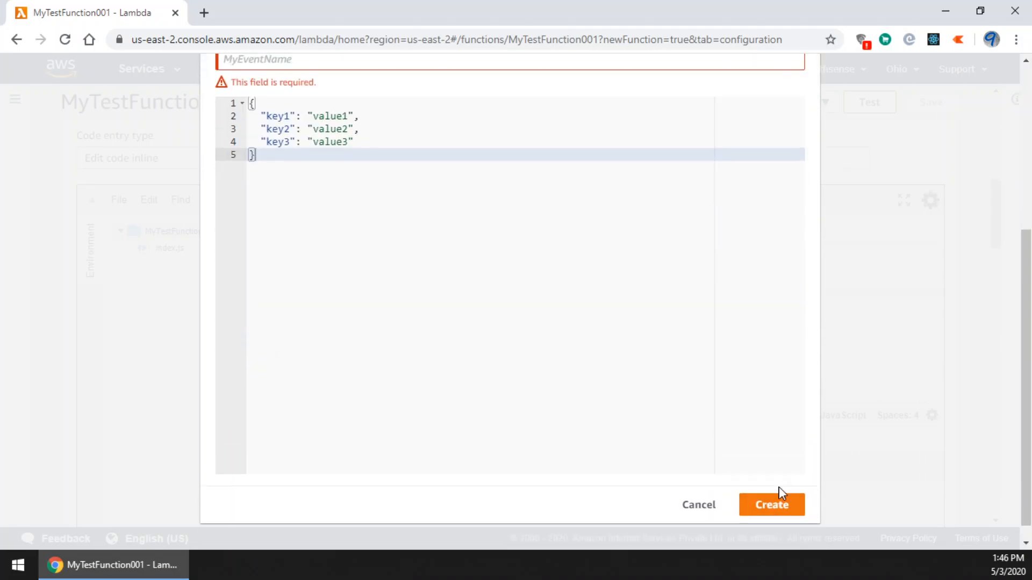
pyautogui.scroll(4, 396, 196)
pyautogui.click(318, 285)
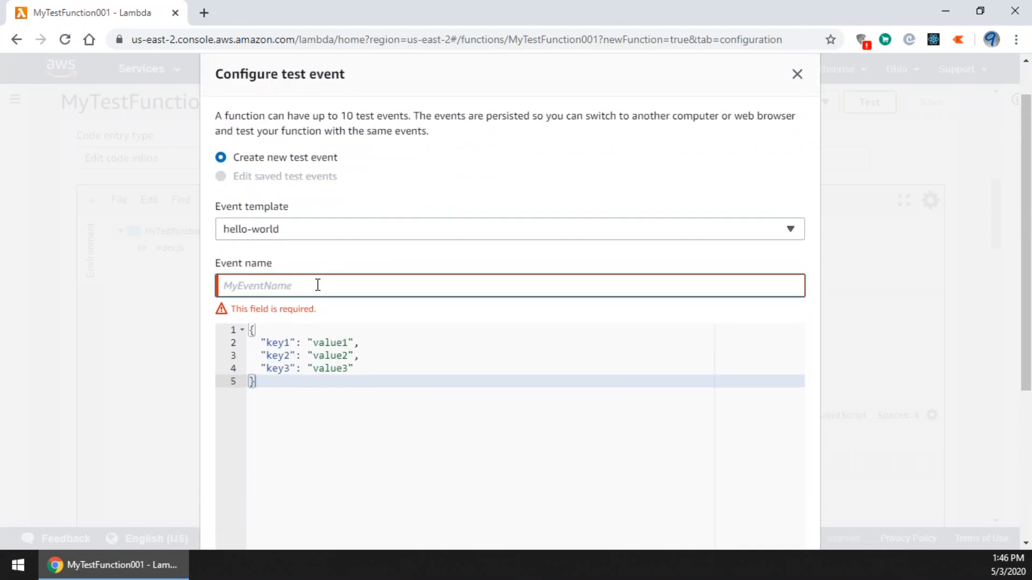
pyautogui.write('MyEvent001')
pyautogui.scroll(-4, 427, 534)
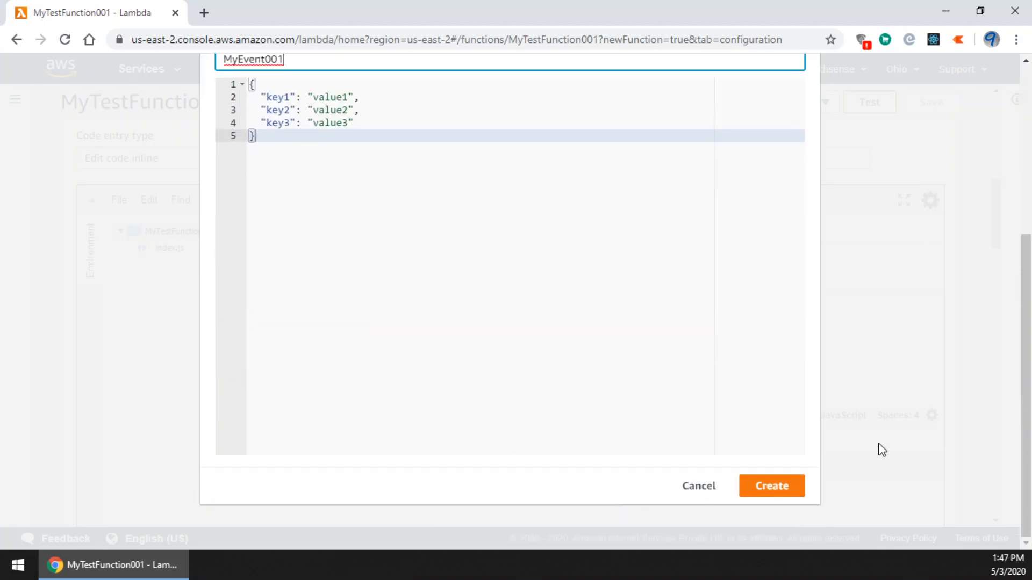
pyautogui.click(742, 486)
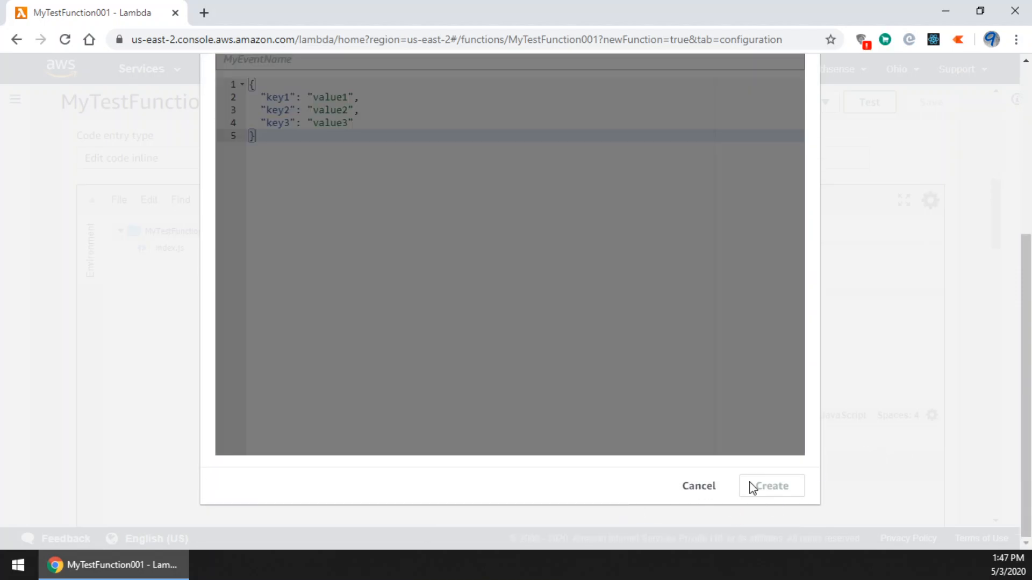
# Step: Run the MyEvent001 test from the code editor and examine the response in the execution results
pyautogui.scroll(-1, 680, 340)
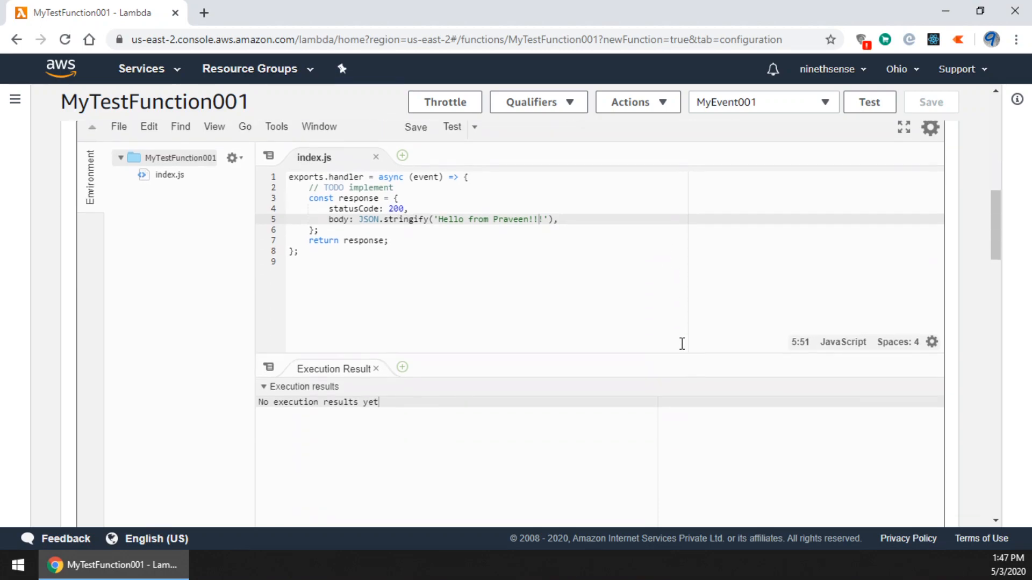
pyautogui.click(452, 131)
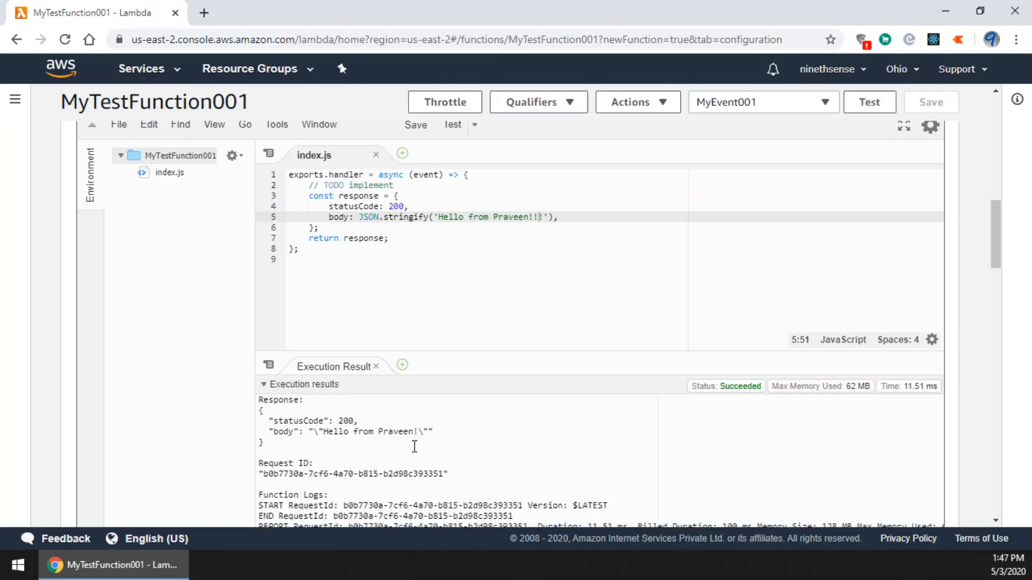
pyautogui.scroll(-3, 617, 211)
pyautogui.moveTo(448, 207); pyautogui.dragTo(258, 162)
pyautogui.click(368, 216)
pyautogui.scroll(15, 461, 289)
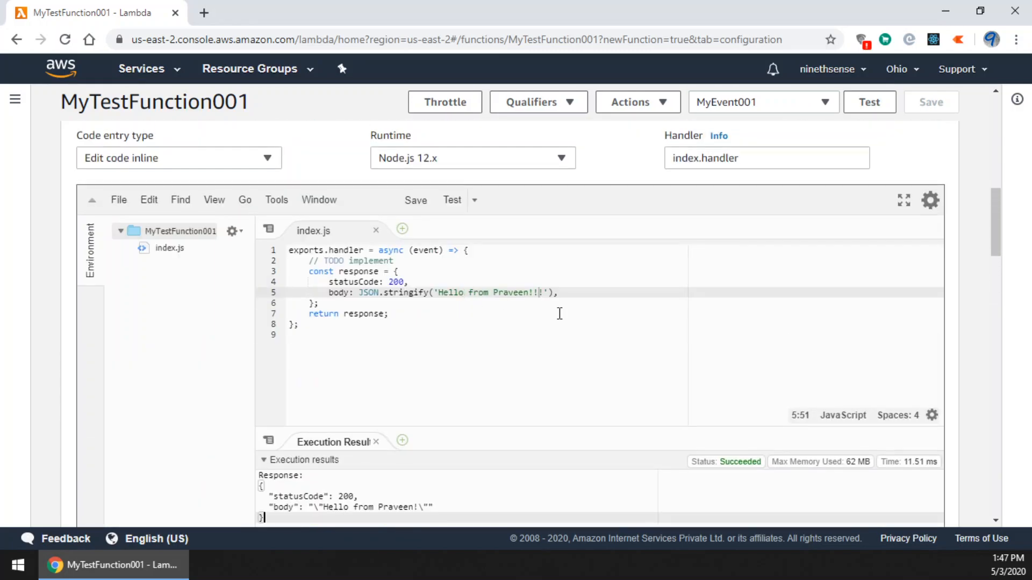
# Step: Run the function's test again from the page header and inspect the returned response in the result details
pyautogui.click(868, 188)
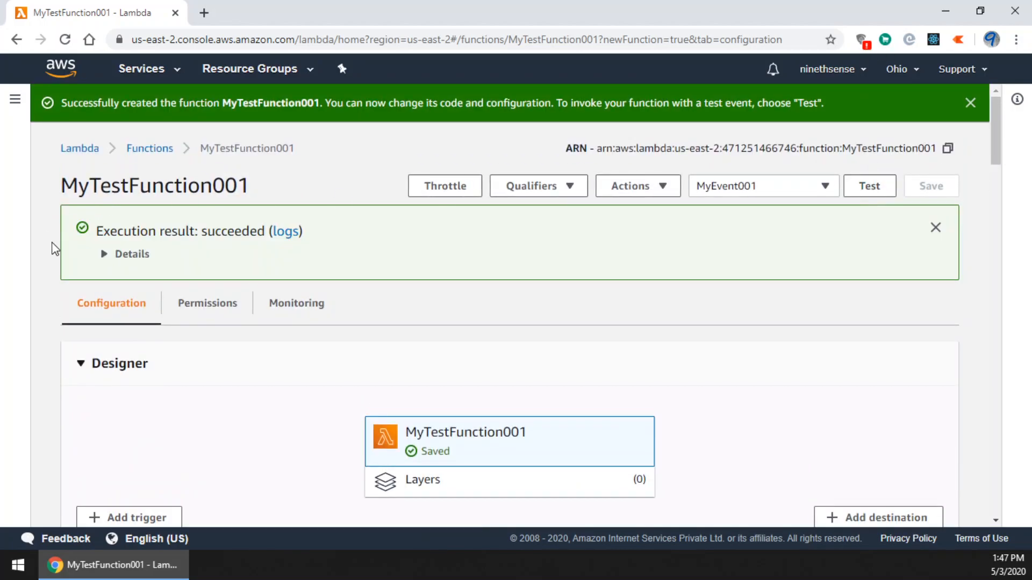
pyautogui.click(105, 254)
pyautogui.moveTo(299, 341); pyautogui.dragTo(133, 328)
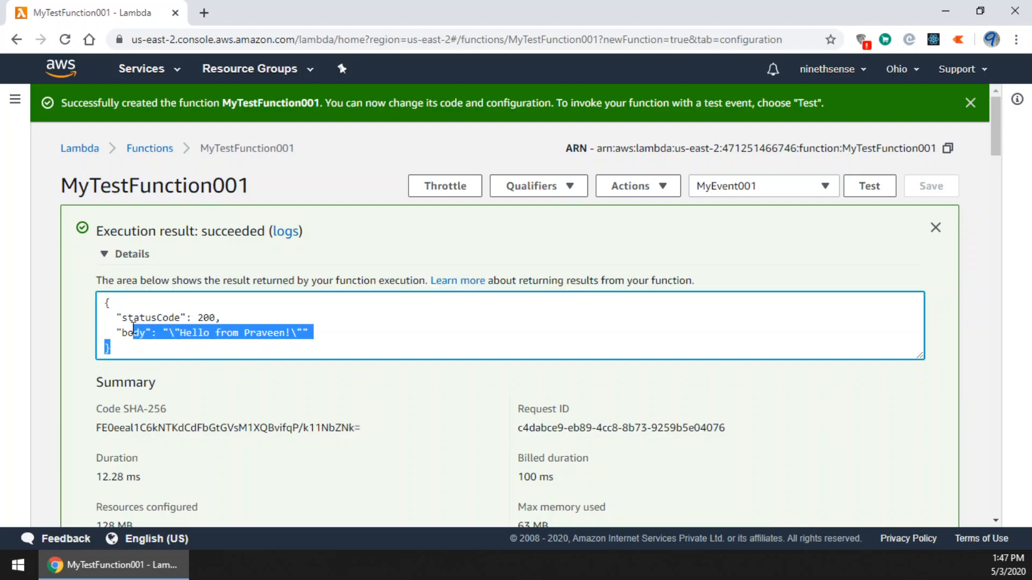
pyautogui.click(146, 322)
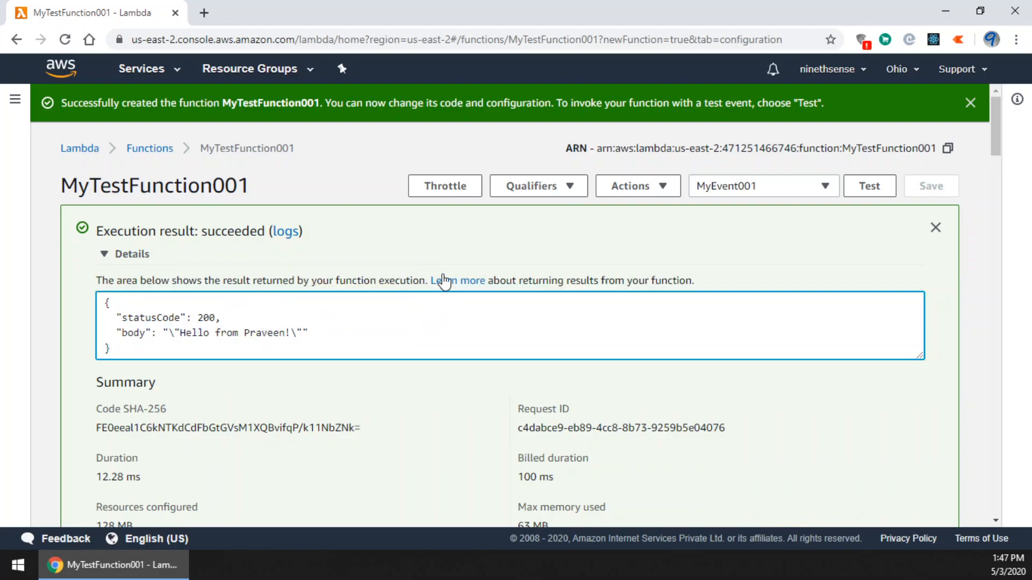
pyautogui.click(694, 255)
# Step: Start adding a trigger to MyTestFunction001 from the Designer and choose API Gateway as the trigger type
pyautogui.scroll(-1, 758, 311)
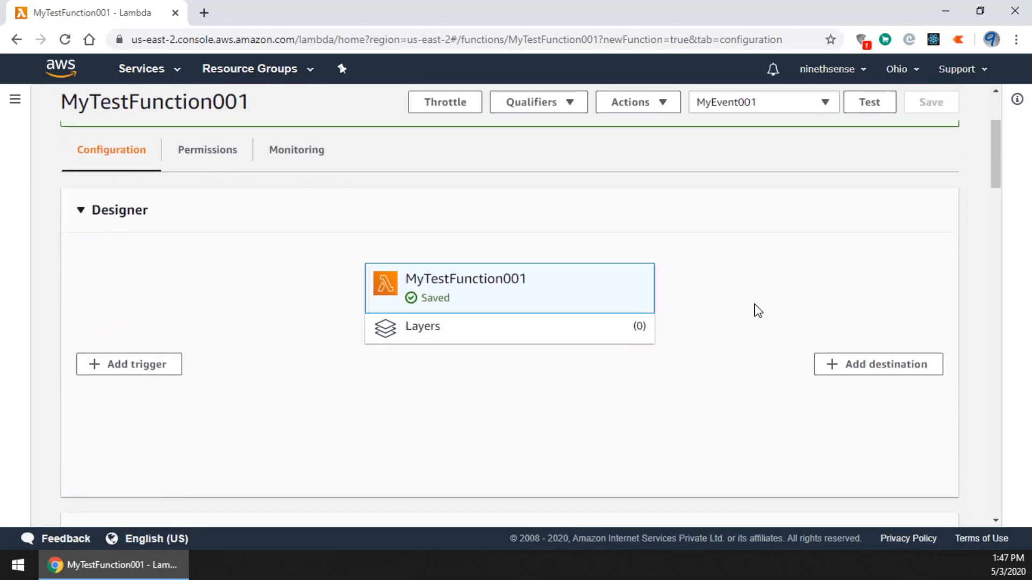
pyautogui.scroll(-1, 758, 311)
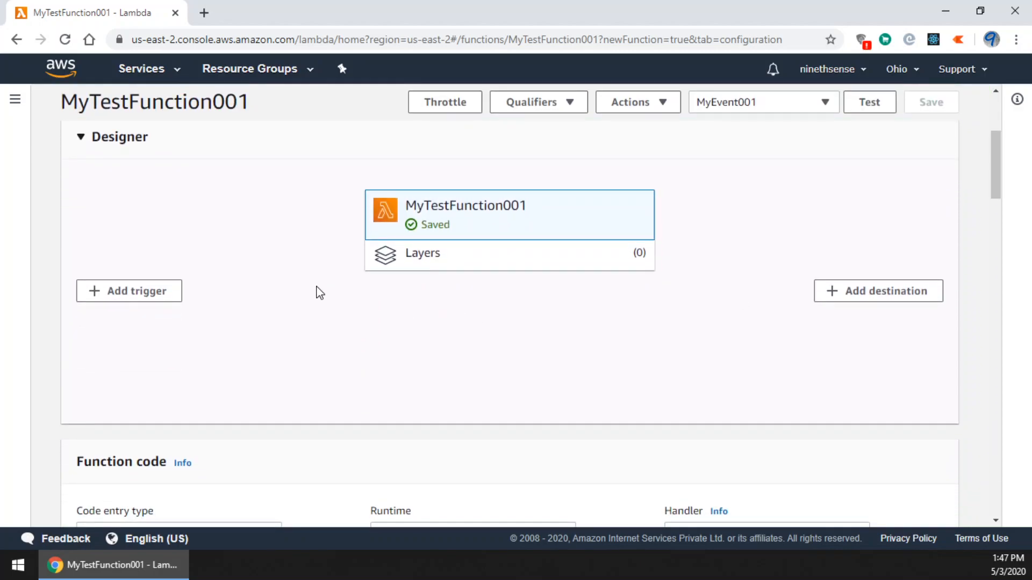
pyautogui.click(169, 296)
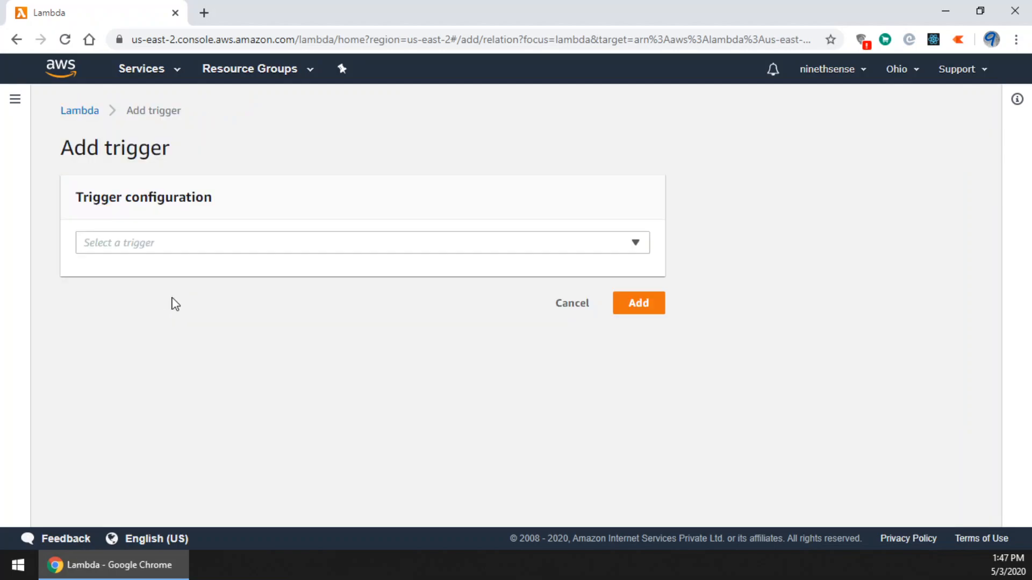
pyautogui.click(637, 242)
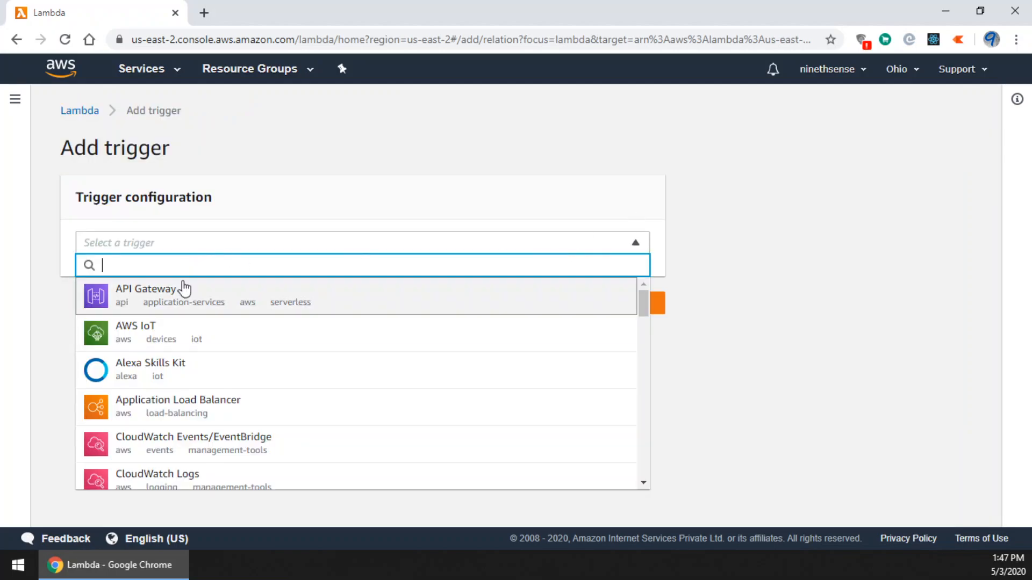
pyautogui.click(145, 300)
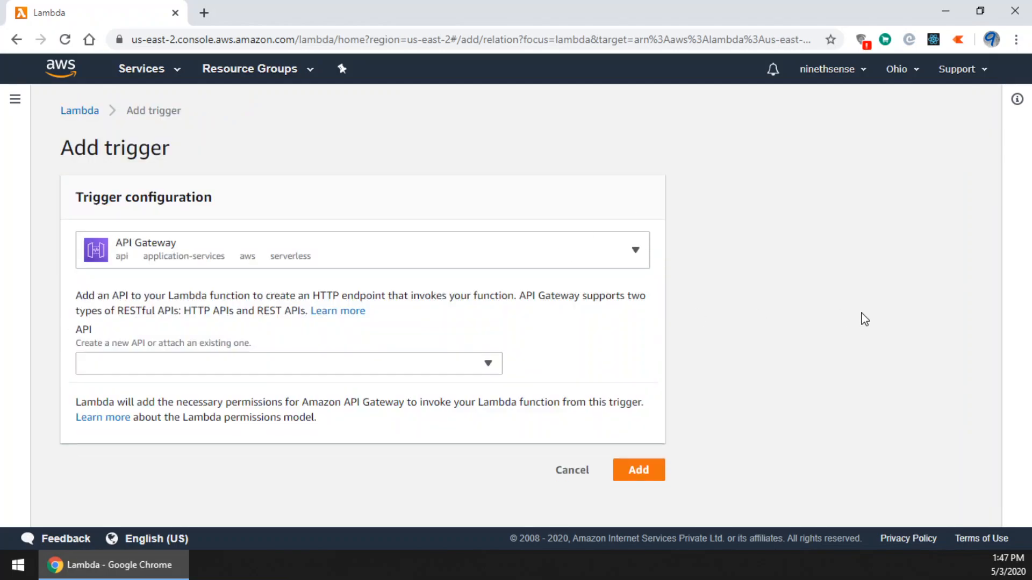
# Step: Configure the trigger to create a new HTTP API with Open security, and add it to the function
pyautogui.click(486, 364)
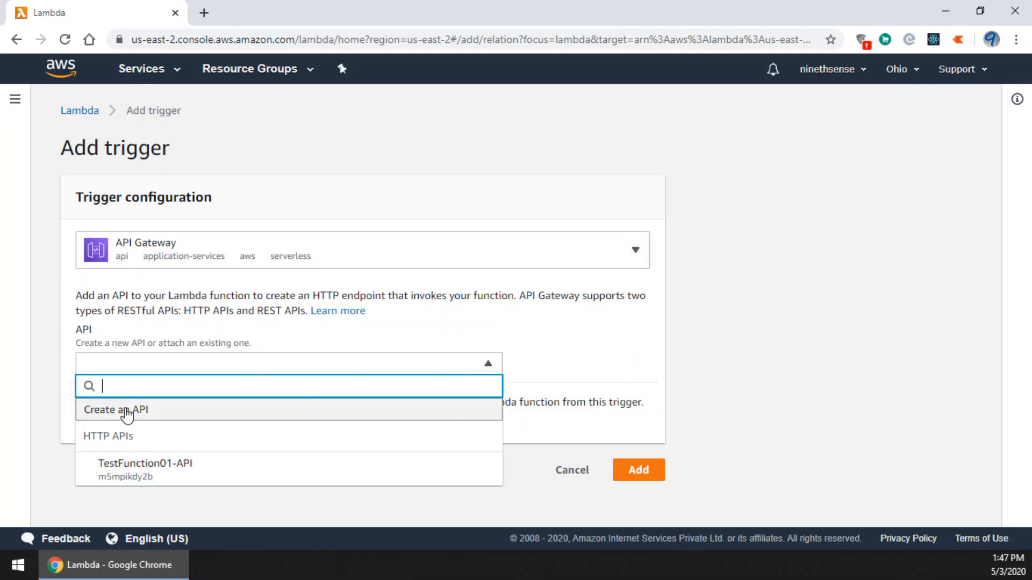
pyautogui.click(156, 412)
pyautogui.scroll(-3, 739, 375)
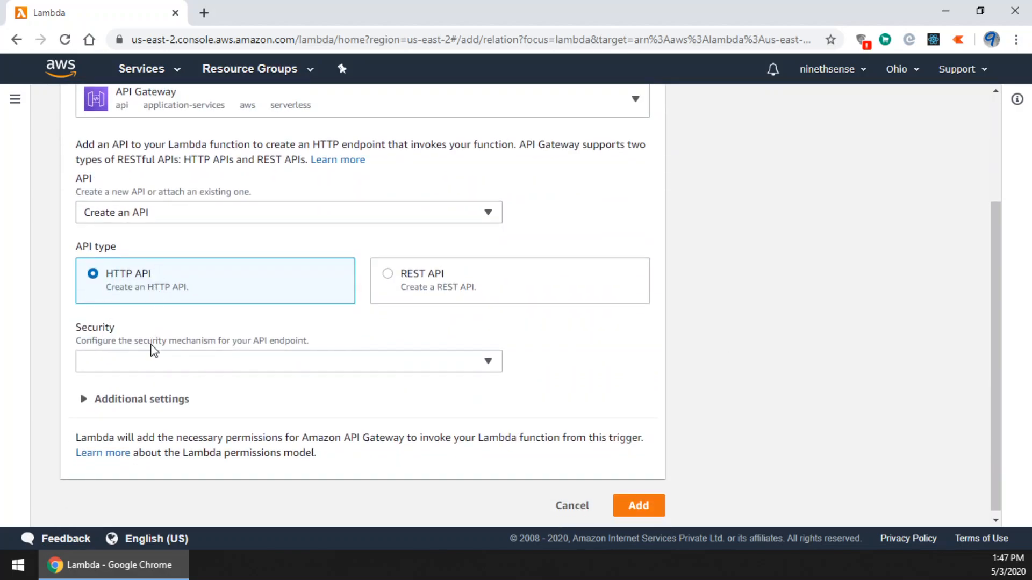
pyautogui.click(153, 375)
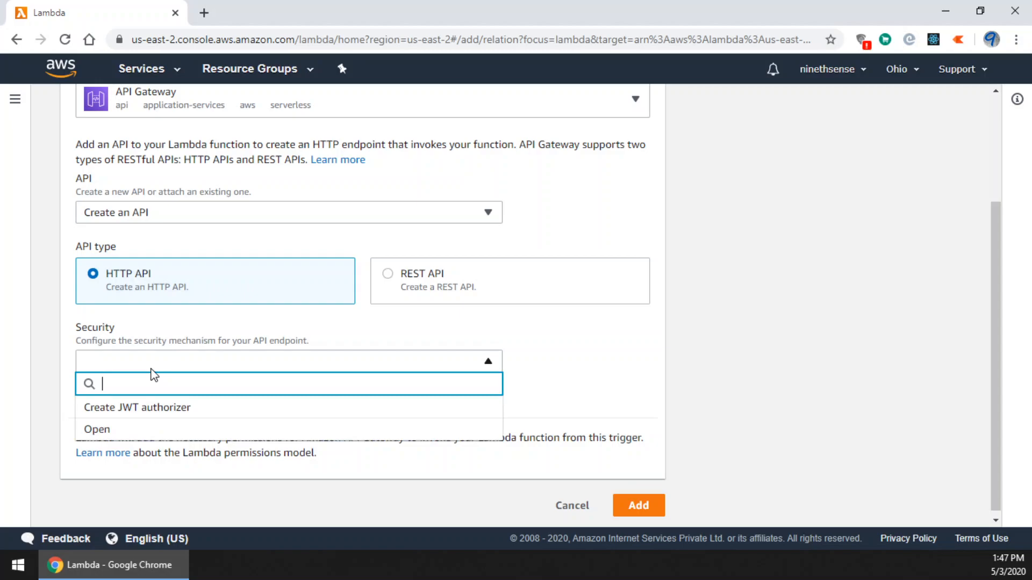
pyautogui.click(123, 433)
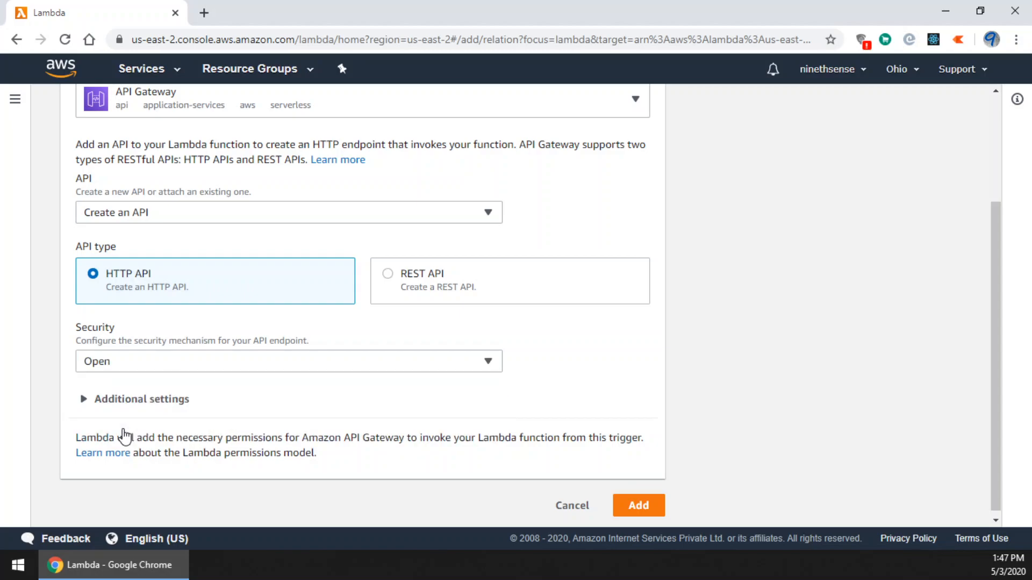
pyautogui.click(643, 508)
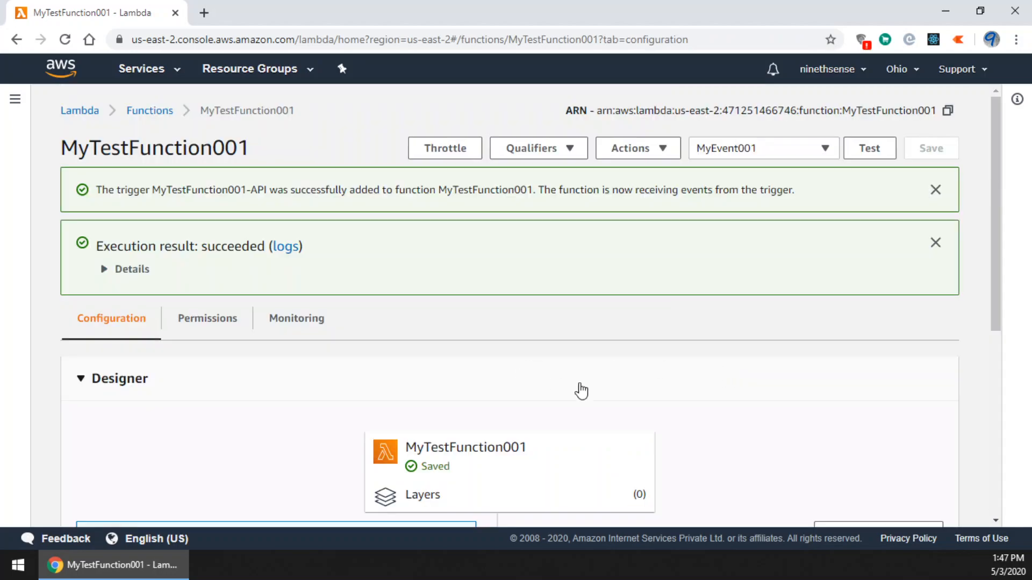
# Step: Open the API endpoint URL of the MyTestFunction001-API trigger from its API Gateway details
pyautogui.scroll(-5, 678, 405)
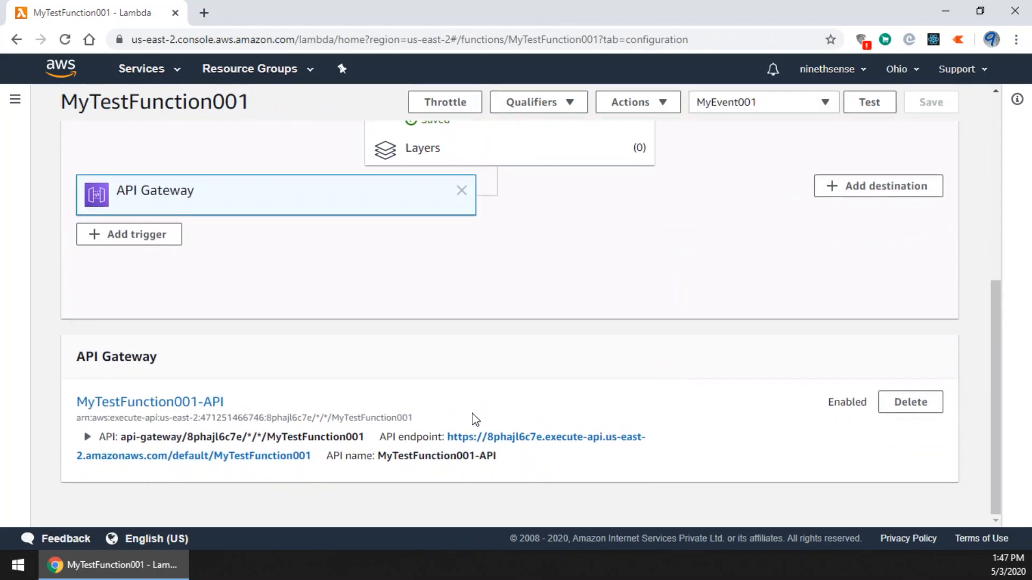
pyautogui.click(603, 445)
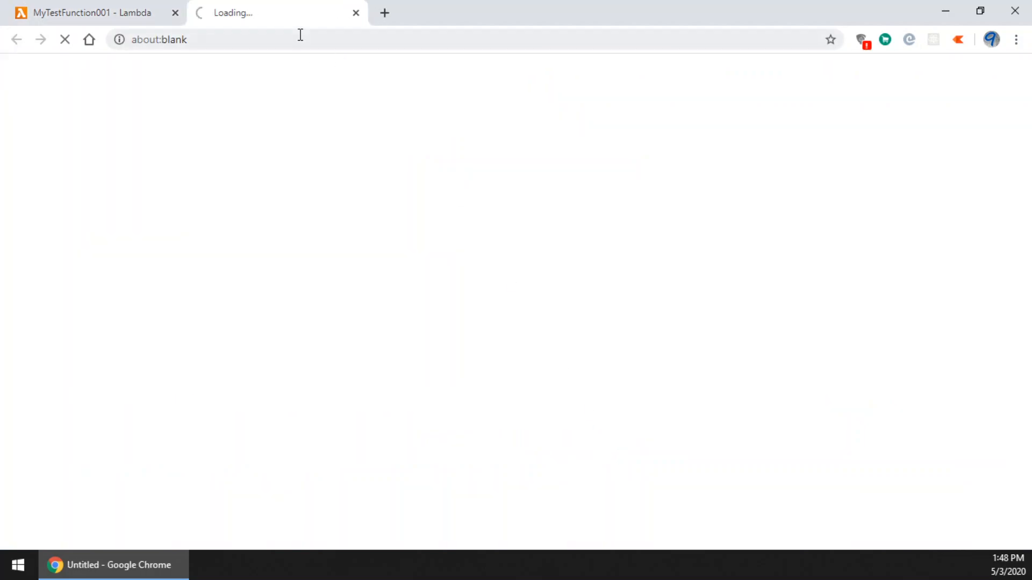